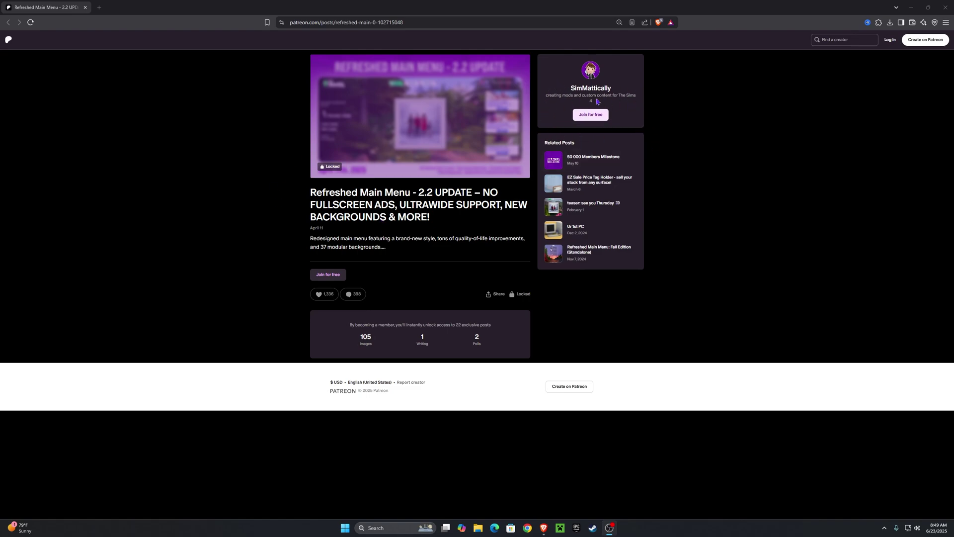
- Bring the browser showing the locked 'Refreshed Main Menu - 2.2 UPDATE' Patreon post into focus
{"action": "left_click", "coordinate": [602, 122]}
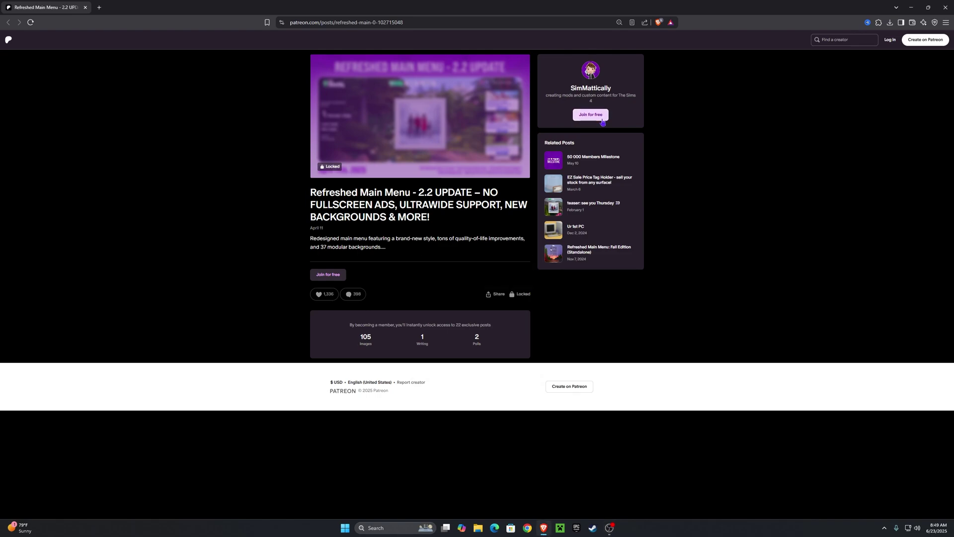
- Join SimMattically for free, entering an e-mail address in the Join modal and submitting
{"action": "left_click", "coordinate": [600, 121]}
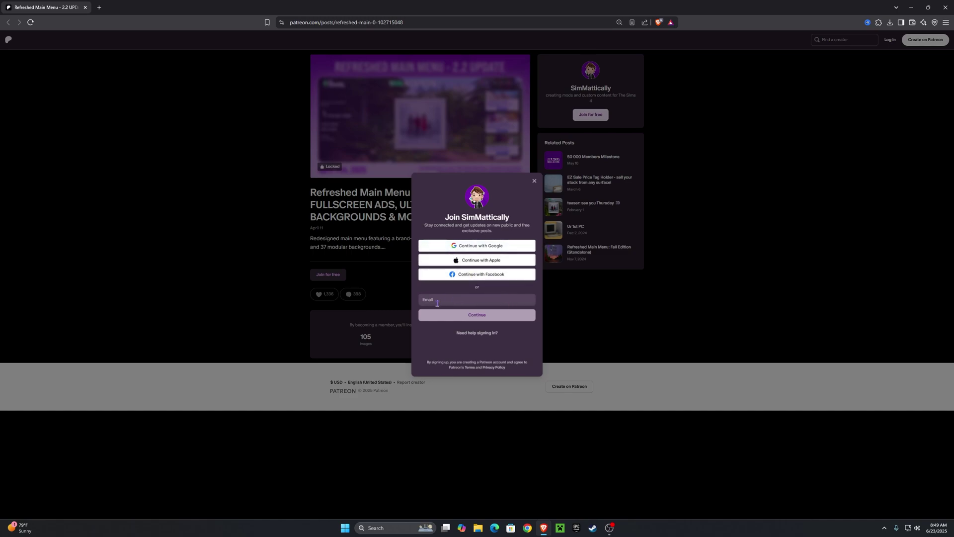
{"action": "left_click", "coordinate": [457, 297]}
{"action": "key", "text": "Return"}
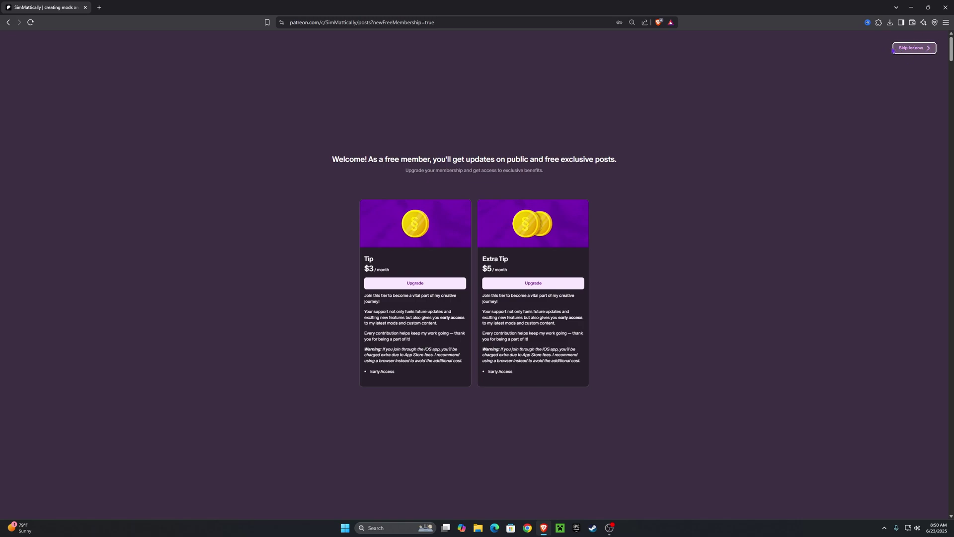
- Skip the paid tier offer and open the Main Menu Overrides collection from Collections
{"action": "left_click", "coordinate": [914, 47]}
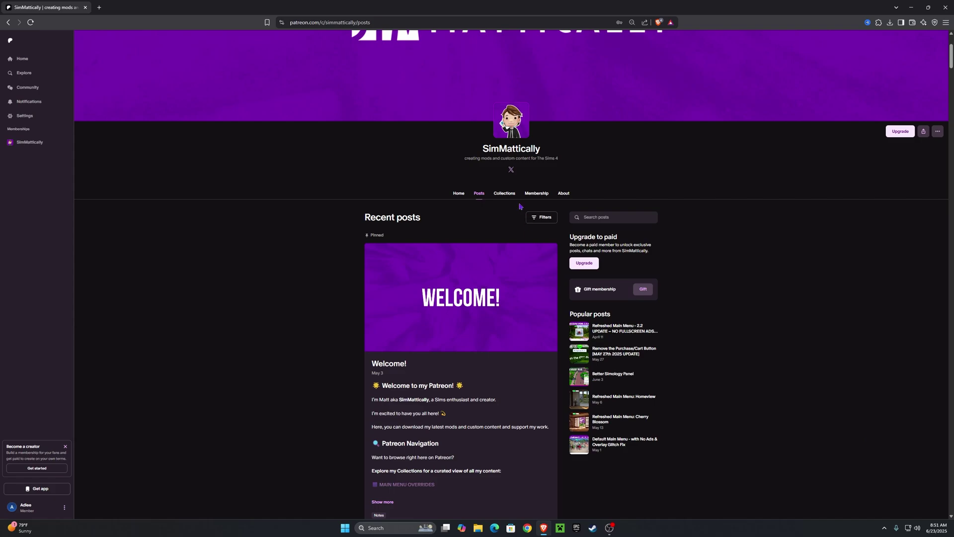
{"action": "left_click", "coordinate": [506, 195]}
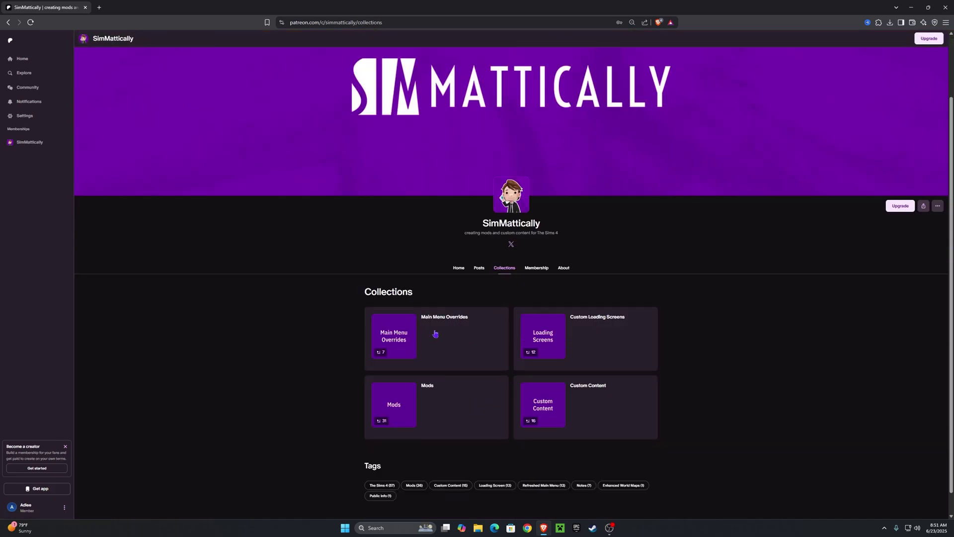
{"action": "left_click", "coordinate": [434, 333]}
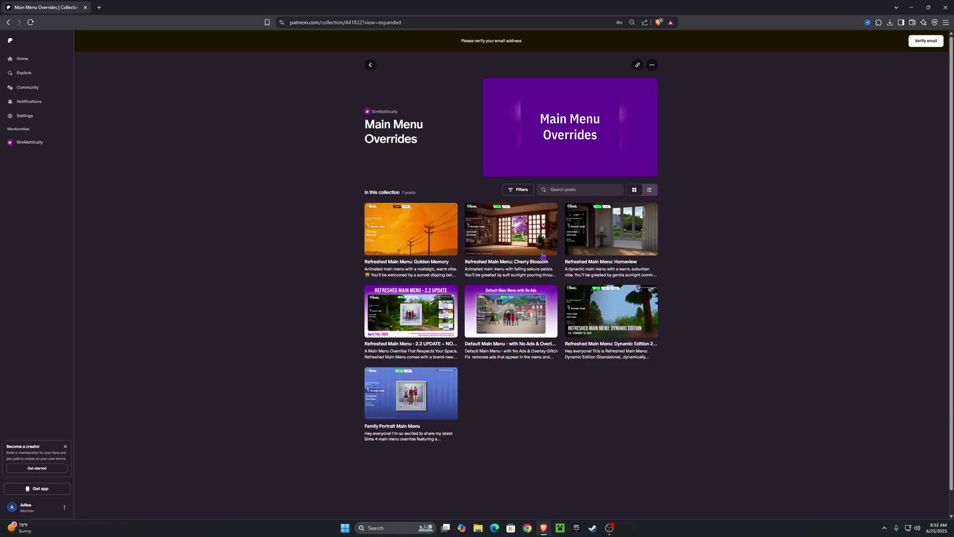
- Open the Cherry Blossom post and start downloading its CherryBlossom .package attachment
{"action": "left_click", "coordinate": [511, 248]}
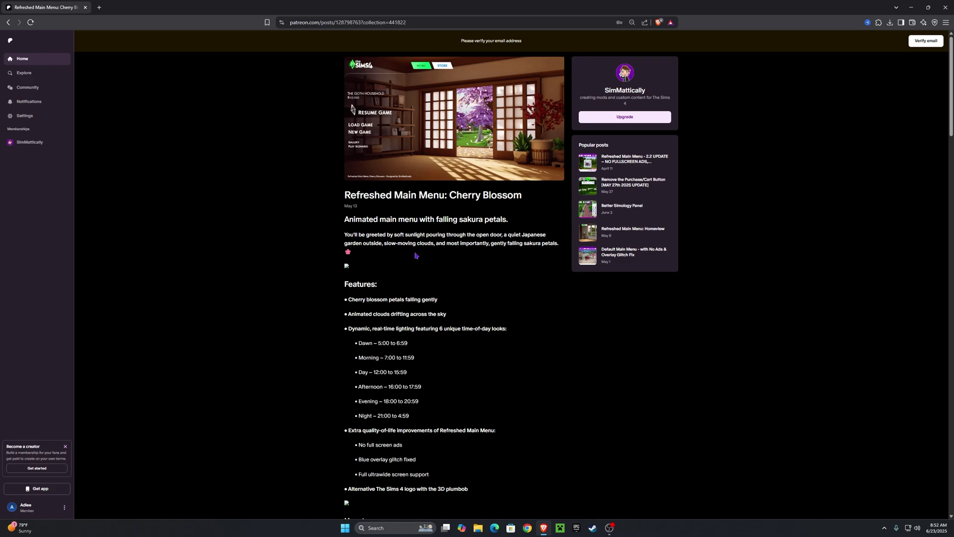
{"action": "scroll", "coordinate": [464, 257], "scroll_direction": "down", "scroll_amount": 5}
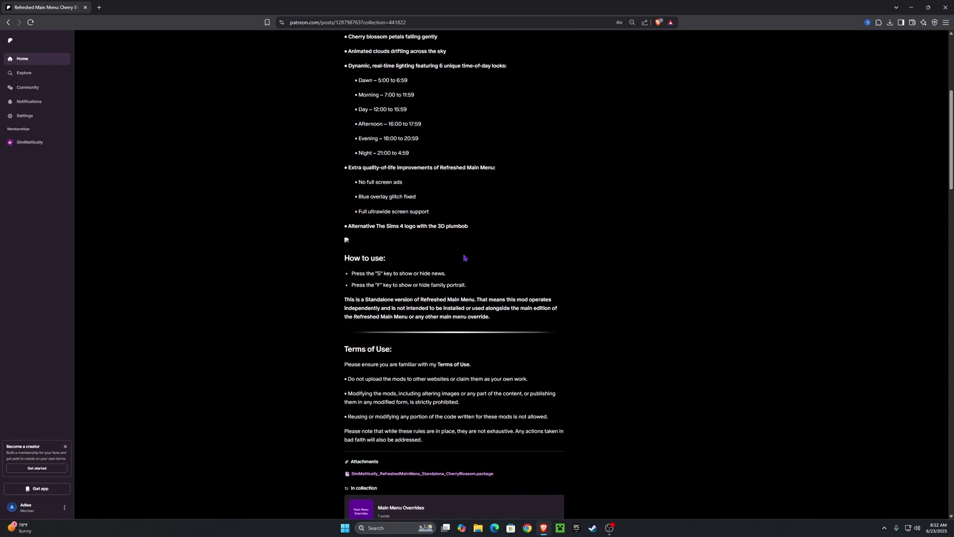
{"action": "scroll", "coordinate": [464, 256], "scroll_direction": "down", "scroll_amount": 4}
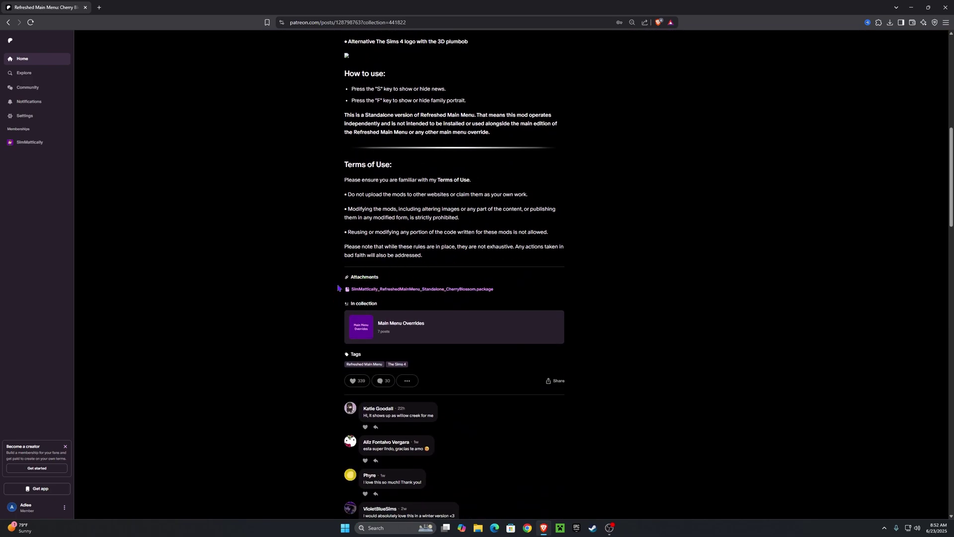
{"action": "left_click", "coordinate": [416, 290]}
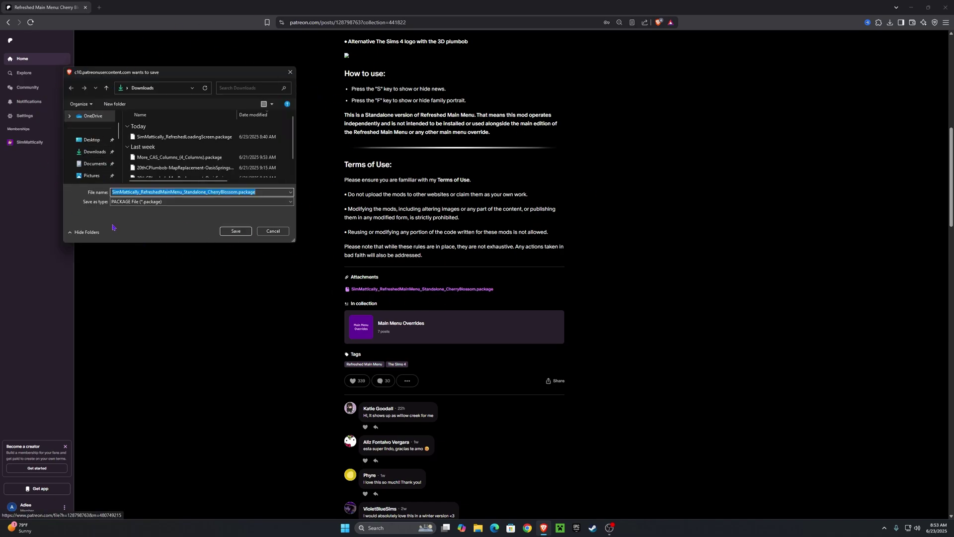
- Save the Cherry Blossom .package into Downloads and drag a copy onto the desktop
{"action": "left_click", "coordinate": [236, 232]}
{"action": "key", "text": "super+Down"}
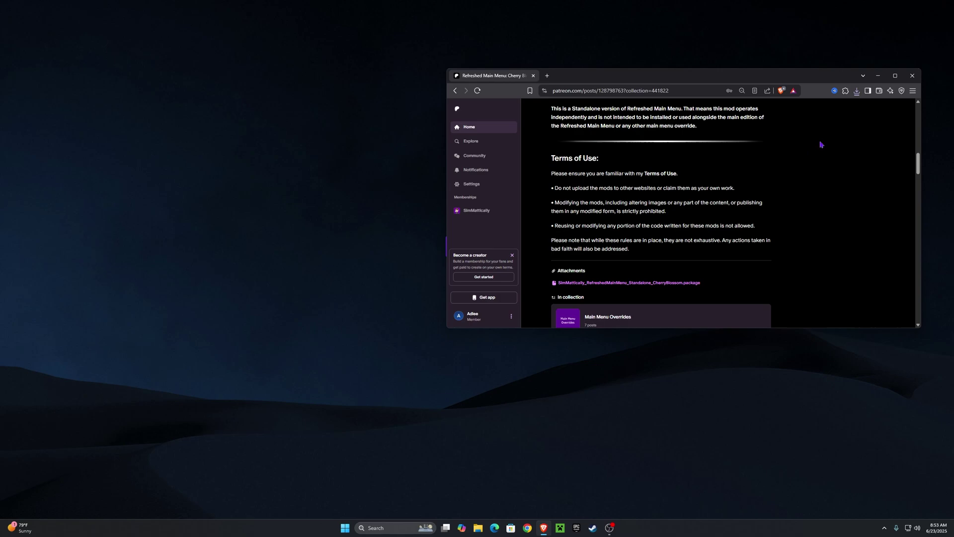
{"action": "left_click", "coordinate": [857, 92]}
{"action": "left_click_drag", "start_coordinate": [804, 125], "coordinate": [340, 208]}
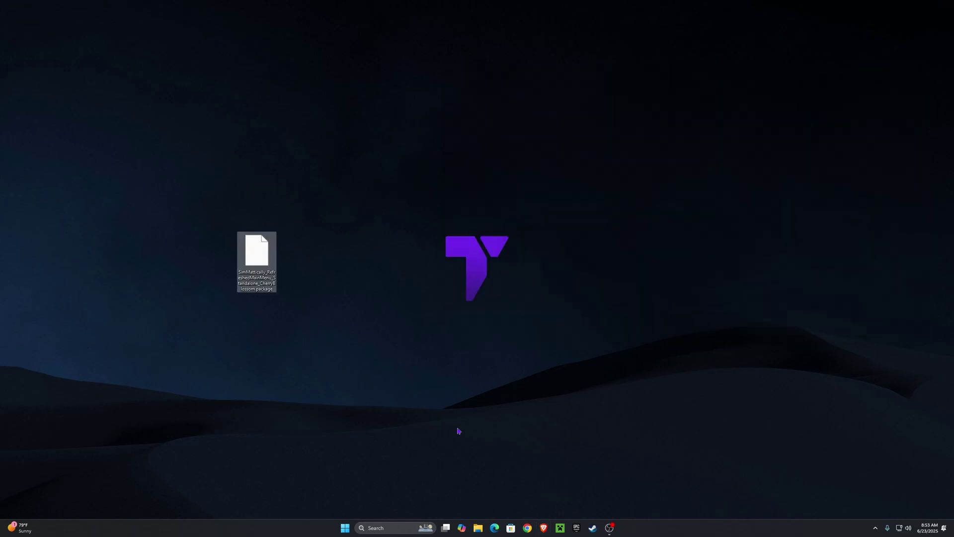
- In File Explorer, navigate to Documents > Electronic Arts > The Sims 4
{"action": "left_click", "coordinate": [483, 530]}
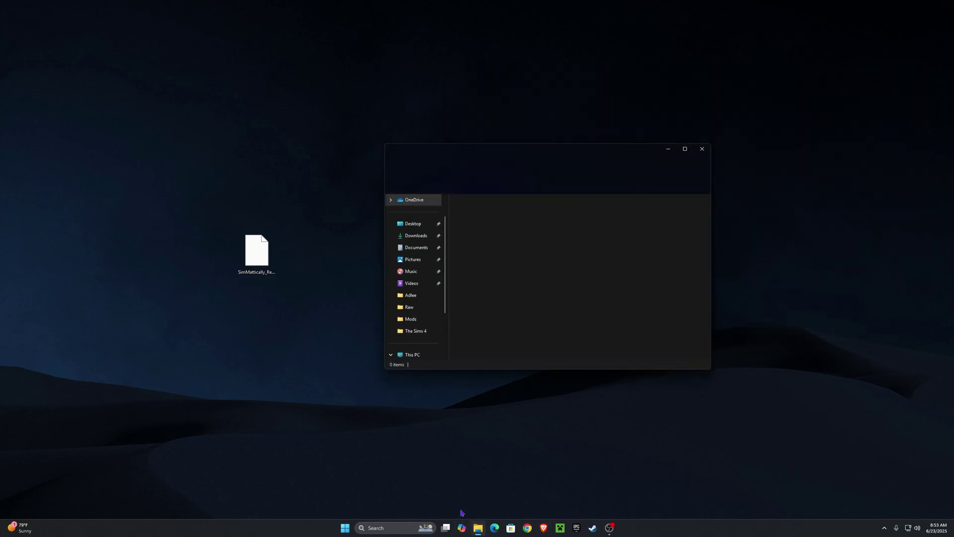
{"action": "left_click", "coordinate": [419, 248]}
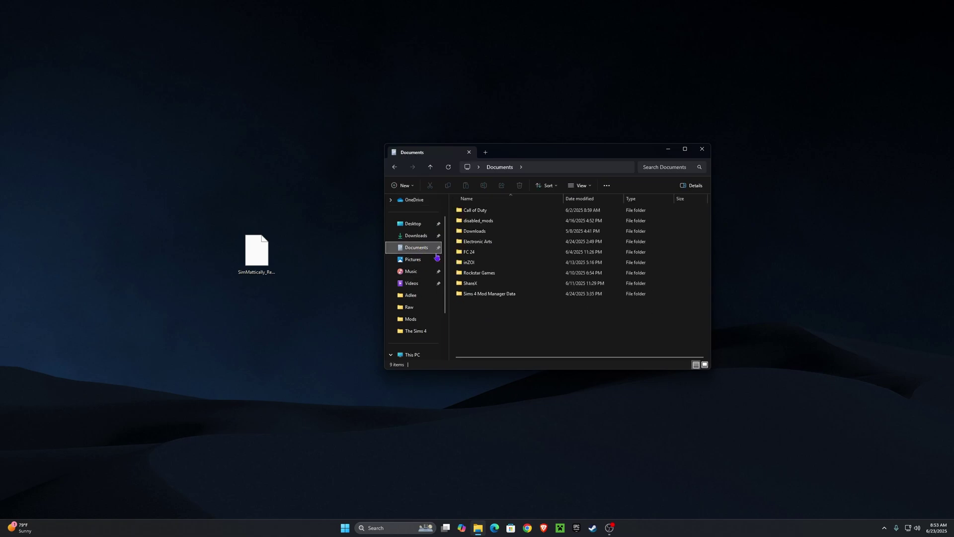
{"action": "double_click", "coordinate": [501, 242]}
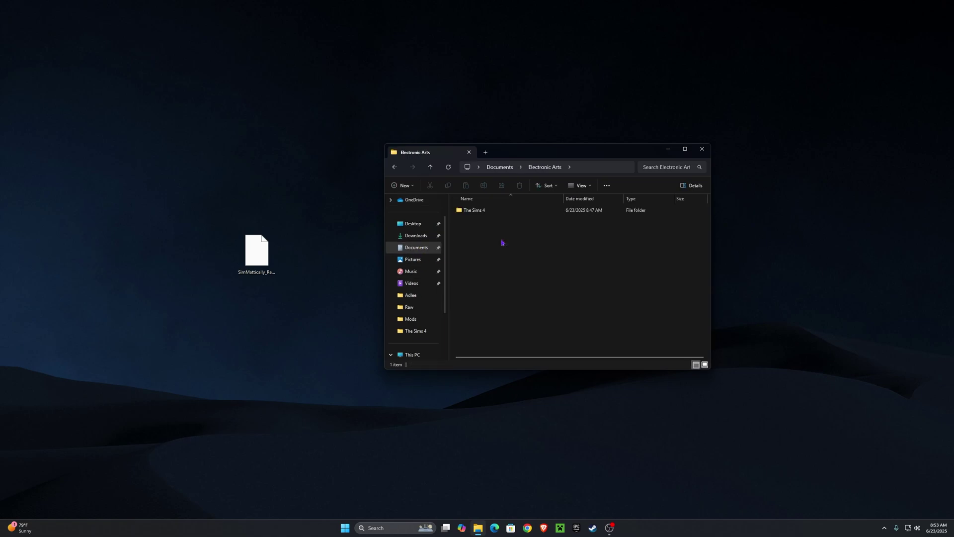
{"action": "double_click", "coordinate": [503, 208]}
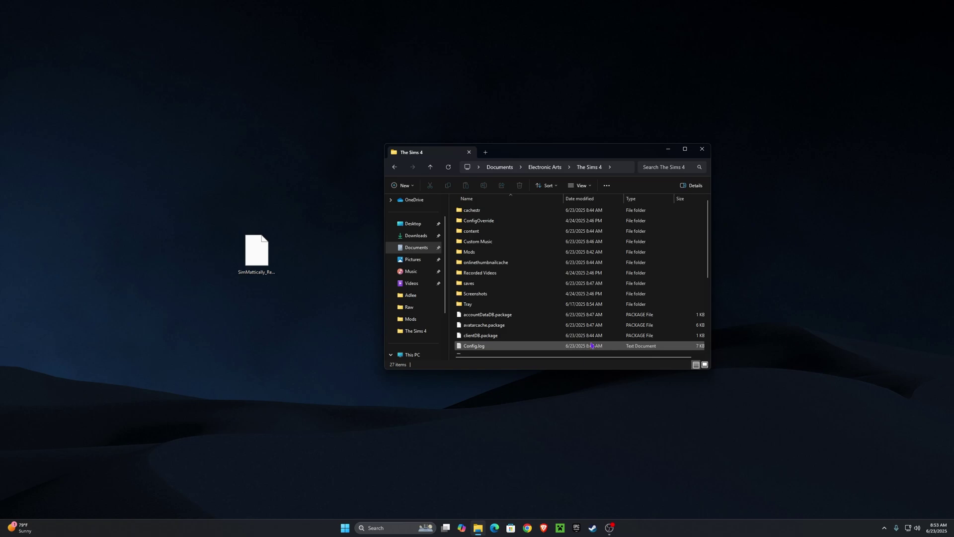
- Create a new folder named Mods inside The Sims 4 folder
{"action": "right_click", "coordinate": [564, 305]}
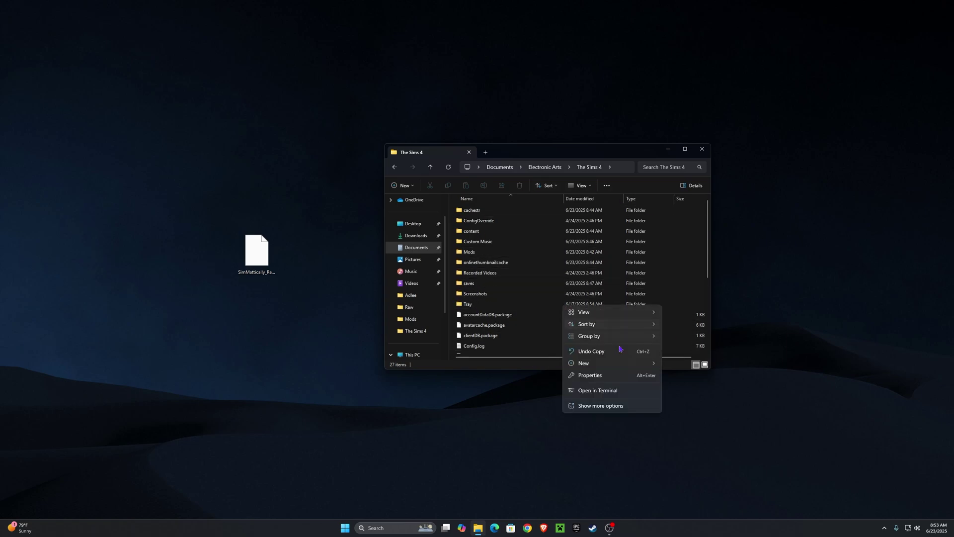
{"action": "mouse_move", "coordinate": [612, 366]}
{"action": "left_click", "coordinate": [671, 367]}
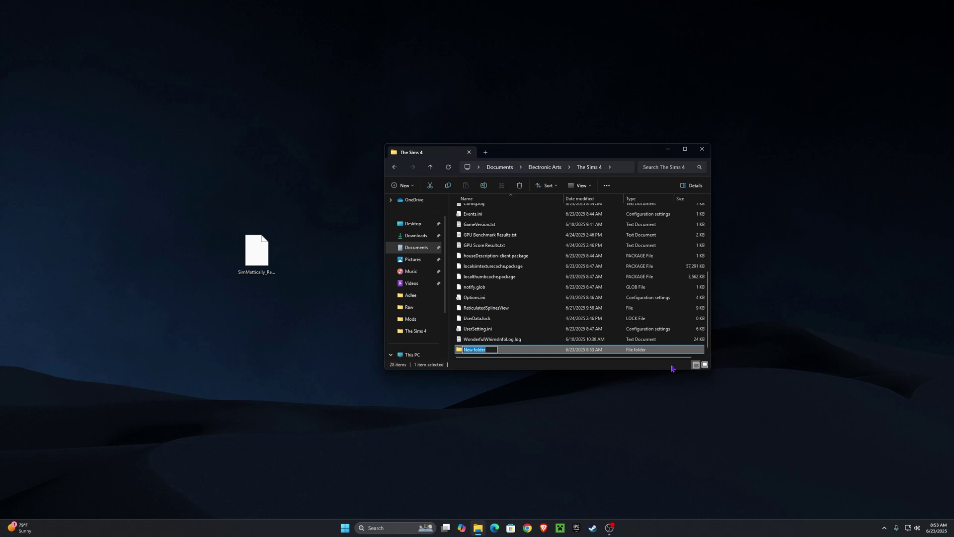
{"action": "type", "text": "Mods"}
{"action": "key", "text": "Return"}
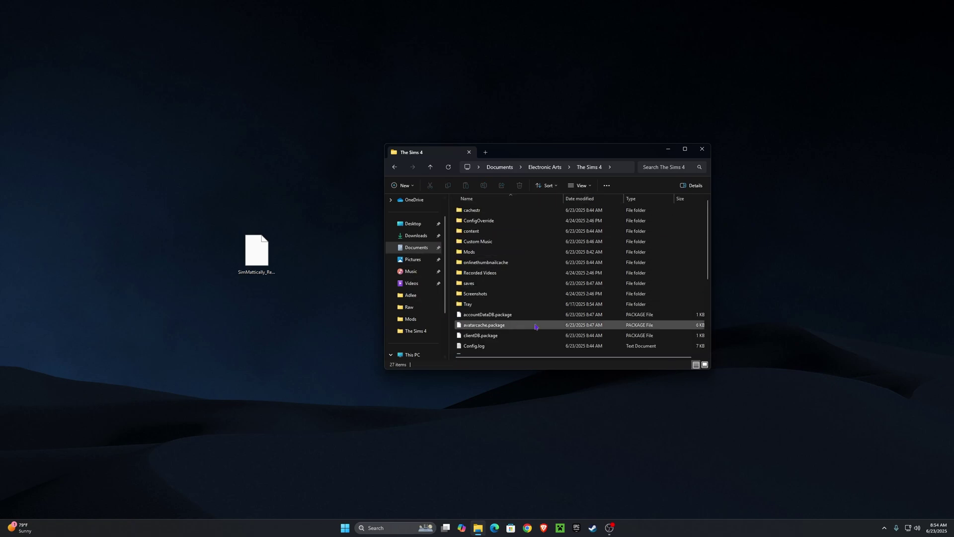
- Open Mods and locate the existing Refreshed Mods folder, abandoning a duplicate new folder
{"action": "double_click", "coordinate": [486, 252]}
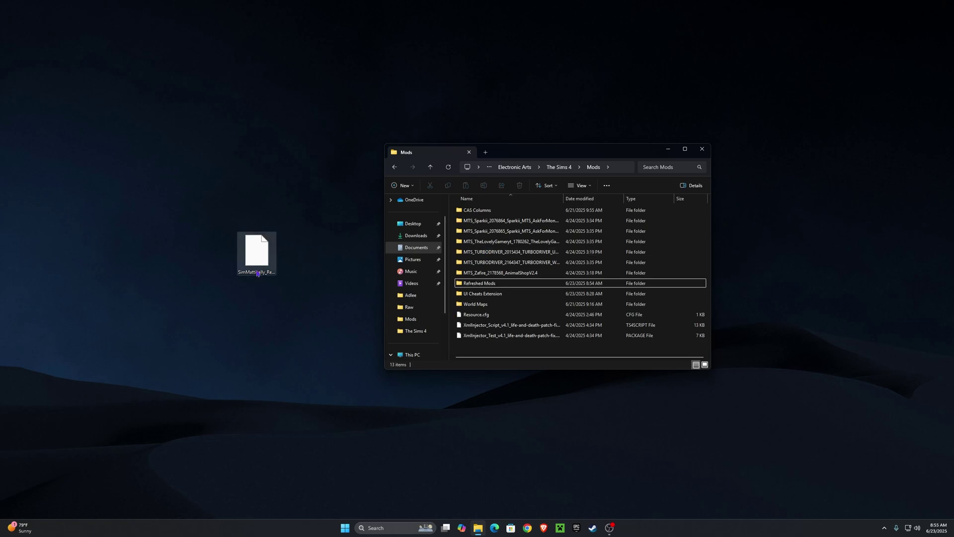
{"action": "left_click", "coordinate": [491, 283]}
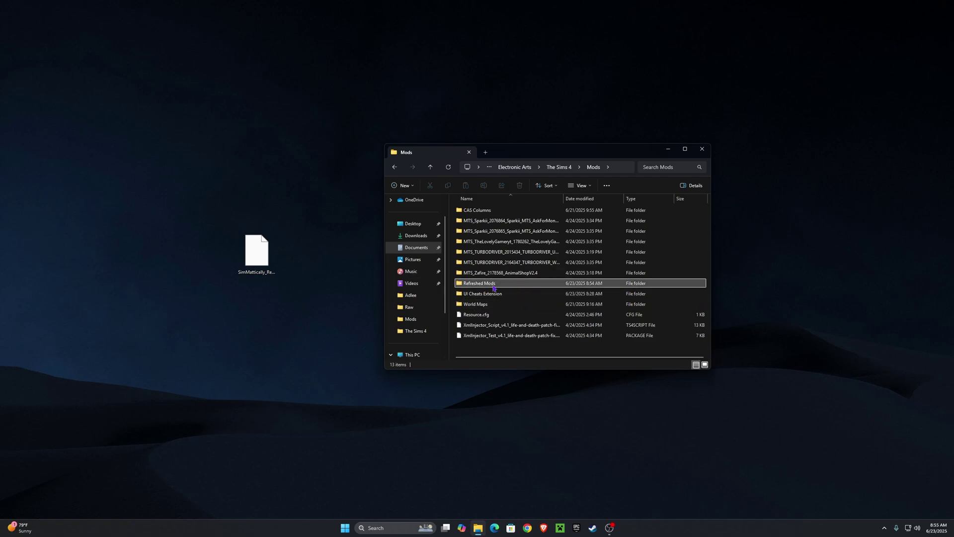
{"action": "left_click_drag", "start_coordinate": [259, 252], "coordinate": [279, 271]}
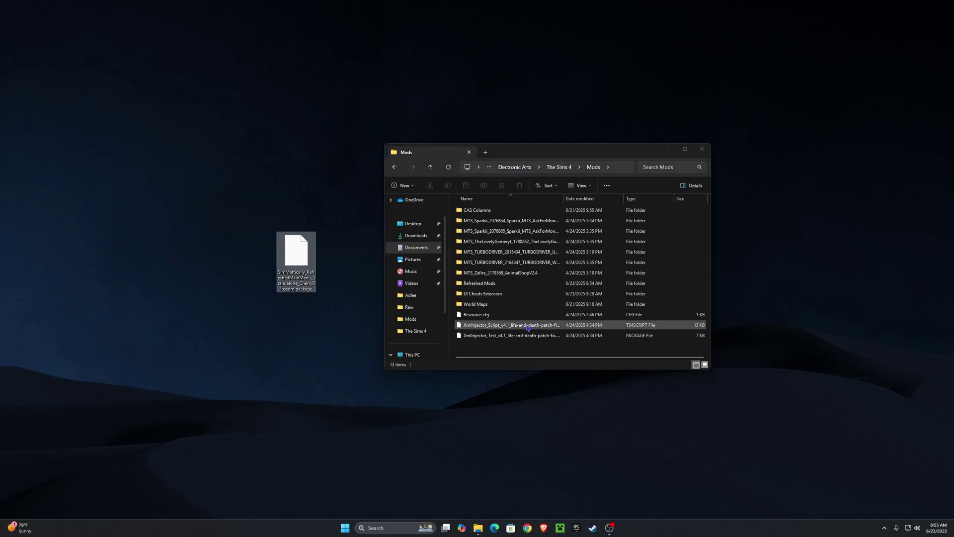
{"action": "left_click", "coordinate": [526, 346]}
{"action": "right_click", "coordinate": [525, 345]}
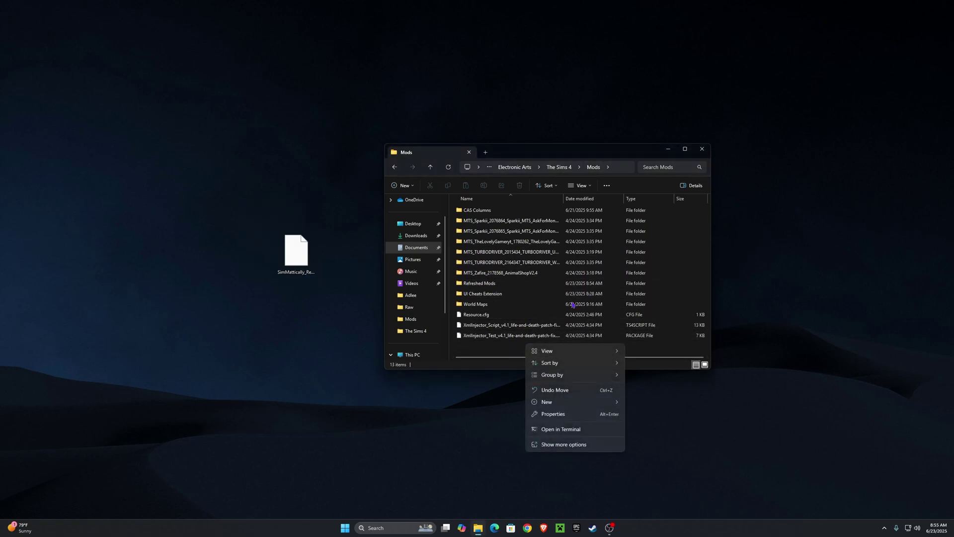
{"action": "mouse_move", "coordinate": [579, 406]}
{"action": "left_click", "coordinate": [641, 407]}
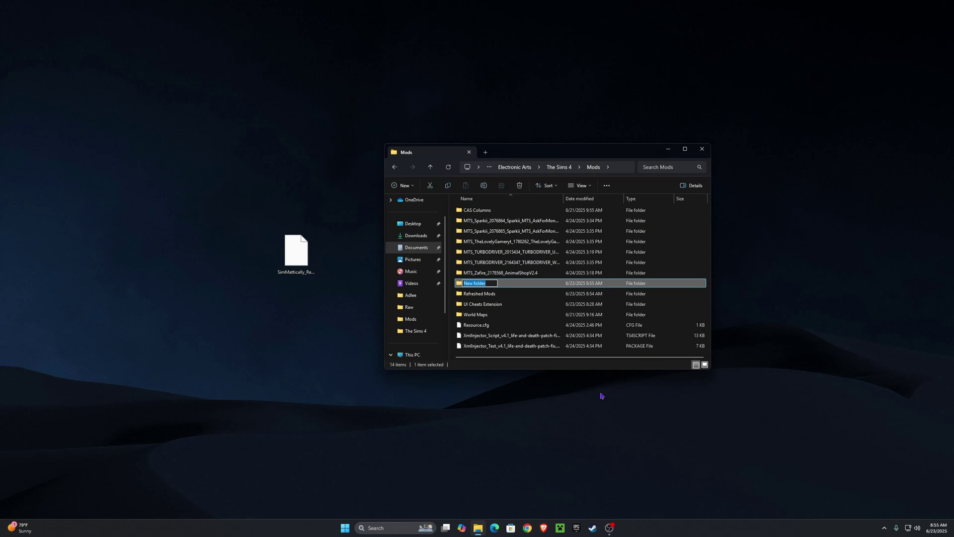
{"action": "type", "text": "Refreshed Mods"}
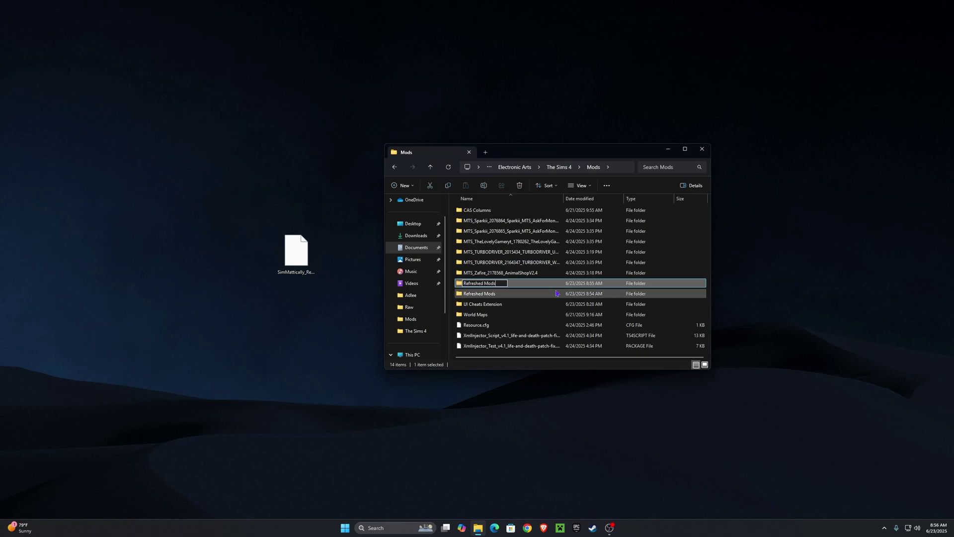
{"action": "left_click", "coordinate": [556, 293]}
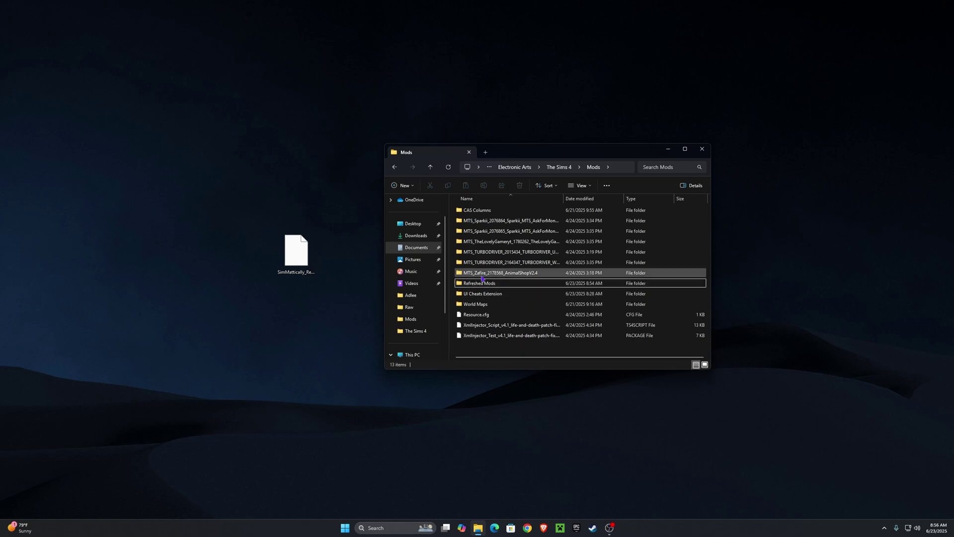
- Move the CherryBlossom .package from the desktop into Refreshed Mods, then return to Mods
{"action": "double_click", "coordinate": [517, 286]}
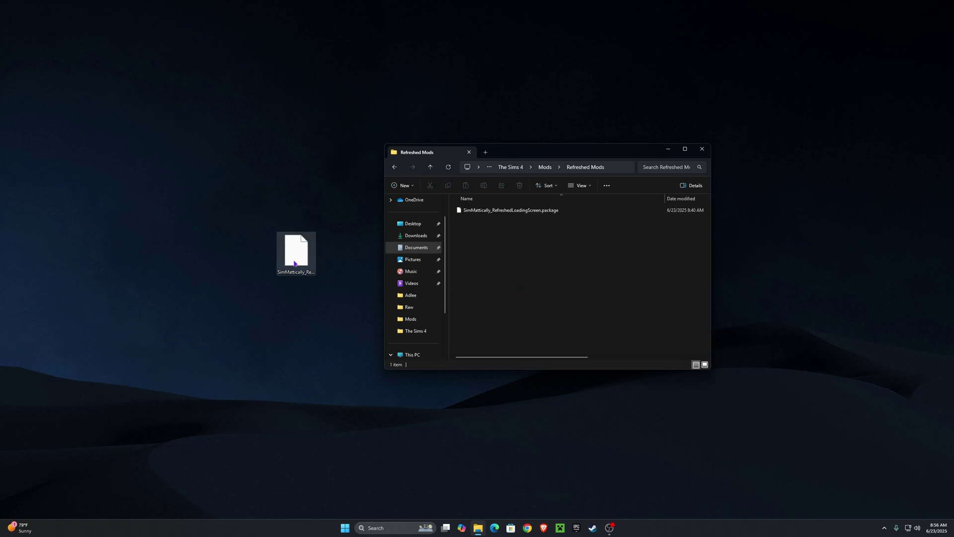
{"action": "left_click_drag", "start_coordinate": [296, 251], "coordinate": [532, 255]}
{"action": "left_click", "coordinate": [531, 255]}
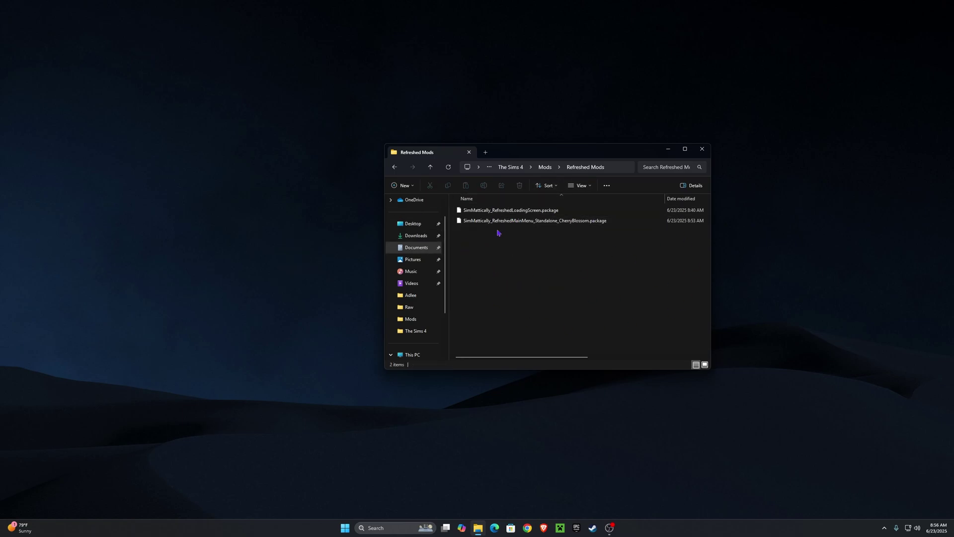
{"action": "left_click", "coordinate": [544, 167]}
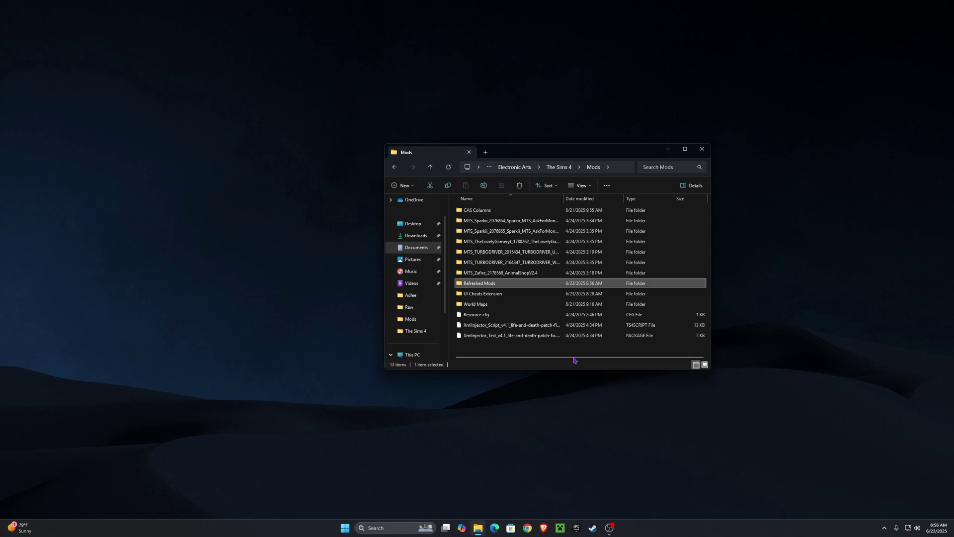
- Close File Explorer and dismiss the Sims 4 mods notice to reveal the Cherry Blossom menu
{"action": "left_click", "coordinate": [704, 154]}
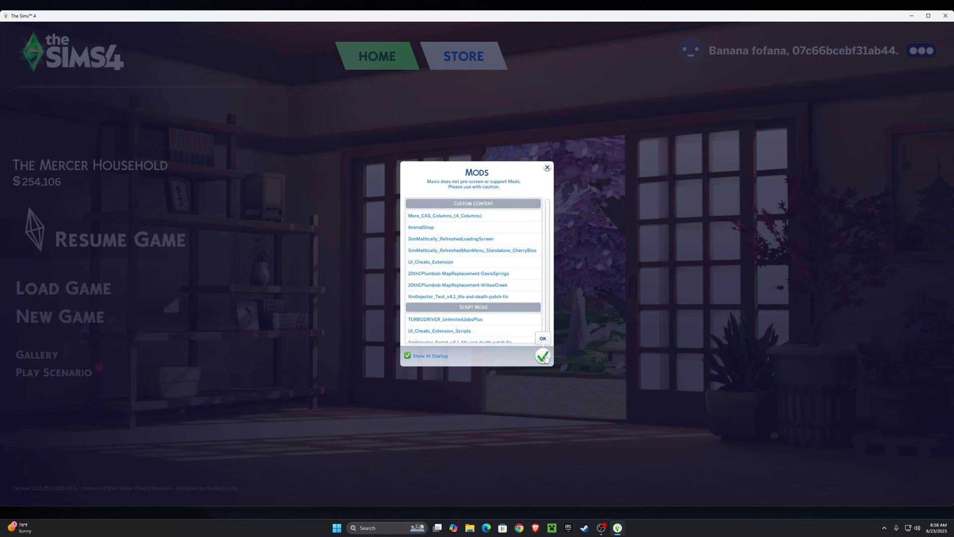
{"action": "key", "text": "Escape"}
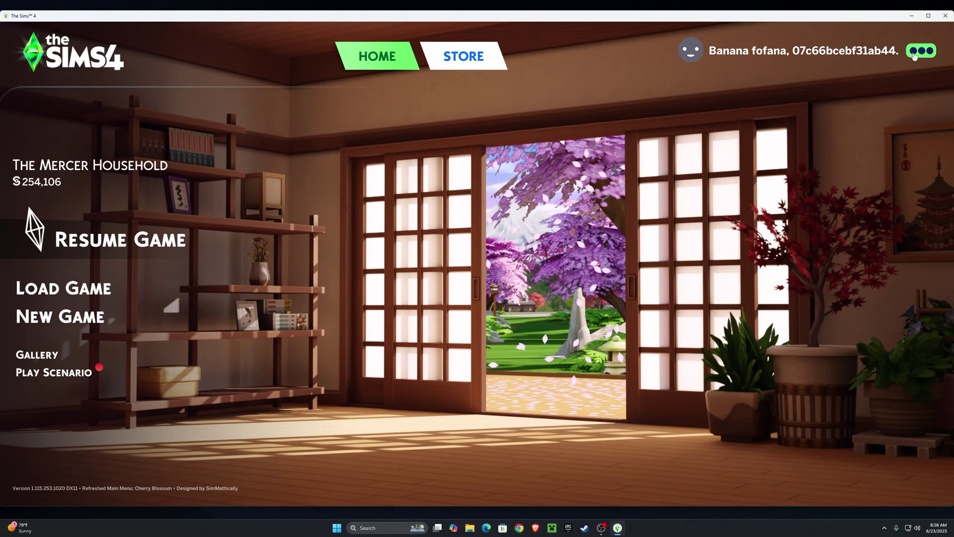
{"action": "left_click", "coordinate": [924, 52]}
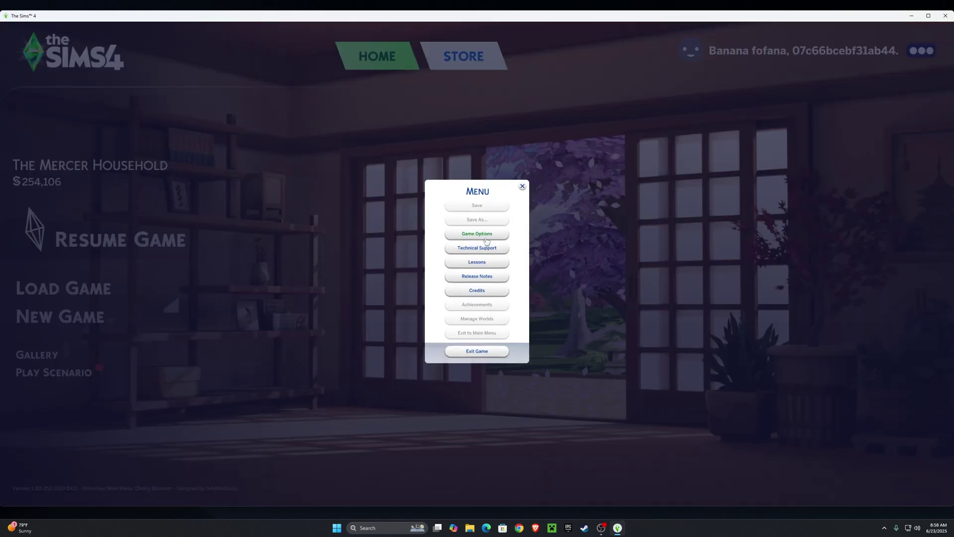
{"action": "left_click", "coordinate": [477, 234]}
{"action": "left_click", "coordinate": [356, 280]}
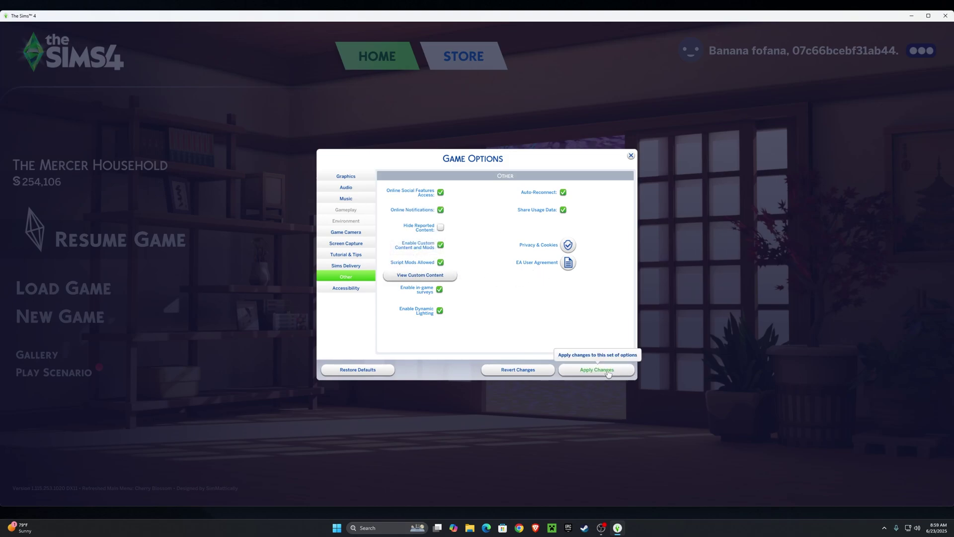
{"action": "left_click", "coordinate": [631, 156]}
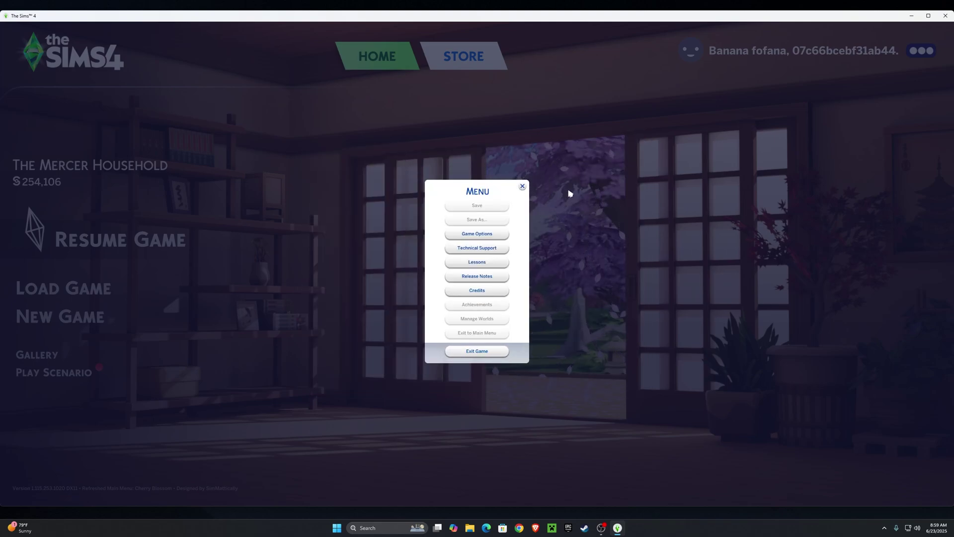
{"action": "left_click", "coordinate": [522, 187]}
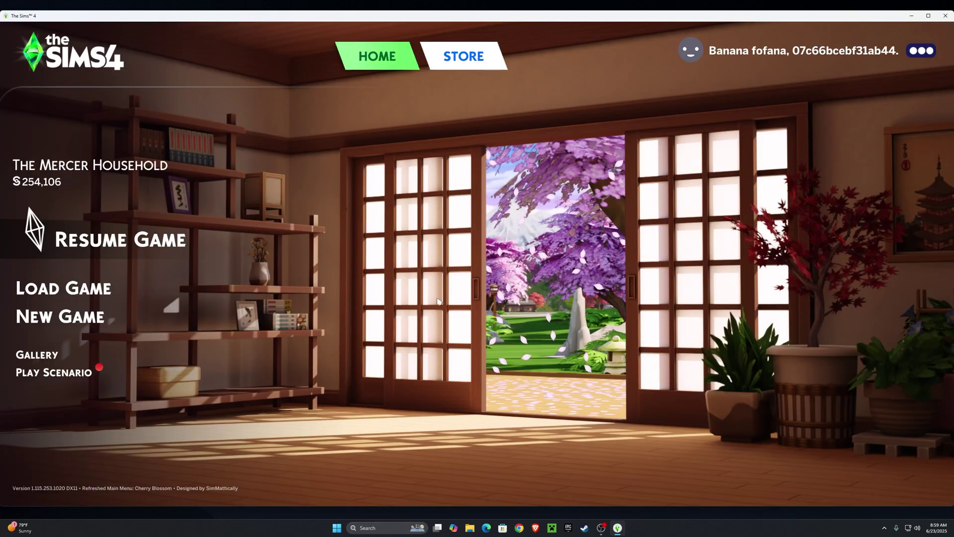